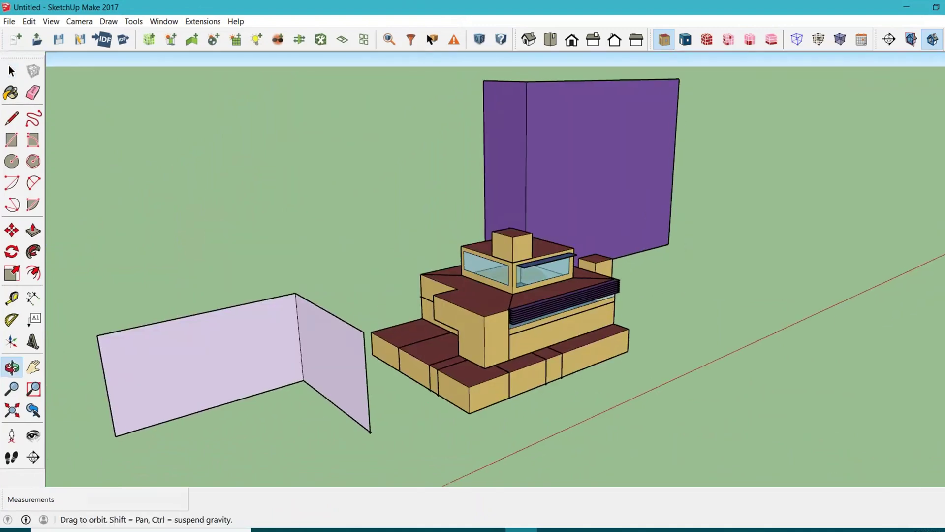
Orbit and zoom around the SketchUp building to inspect its front and walls
scroll(711, 334, "up", 3)
left_click_drag(711, 333, 399, 362)
key("space")
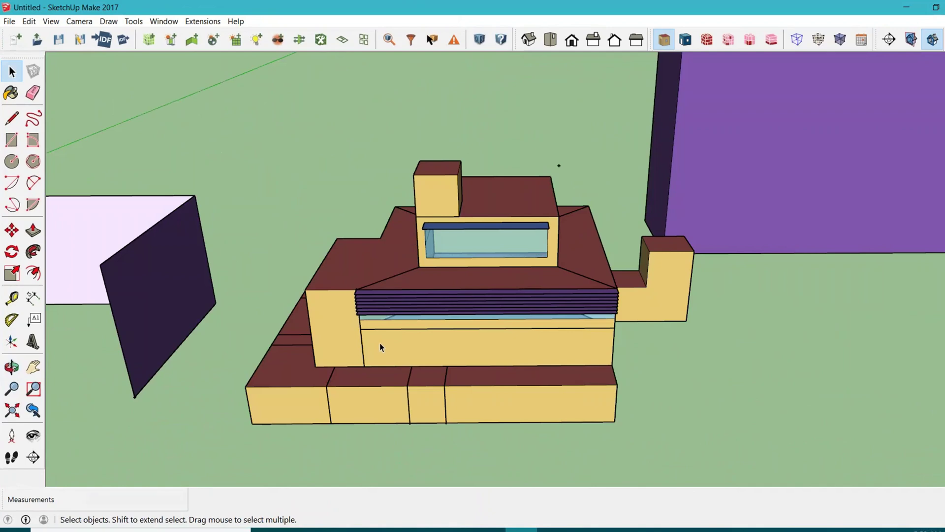
left_click_drag(380, 347, 564, 330)
scroll(387, 335, "up", 5)
scroll(387, 335, "down", 3)
scroll(561, 325, "up", 3)
scroll(562, 325, "down", 3)
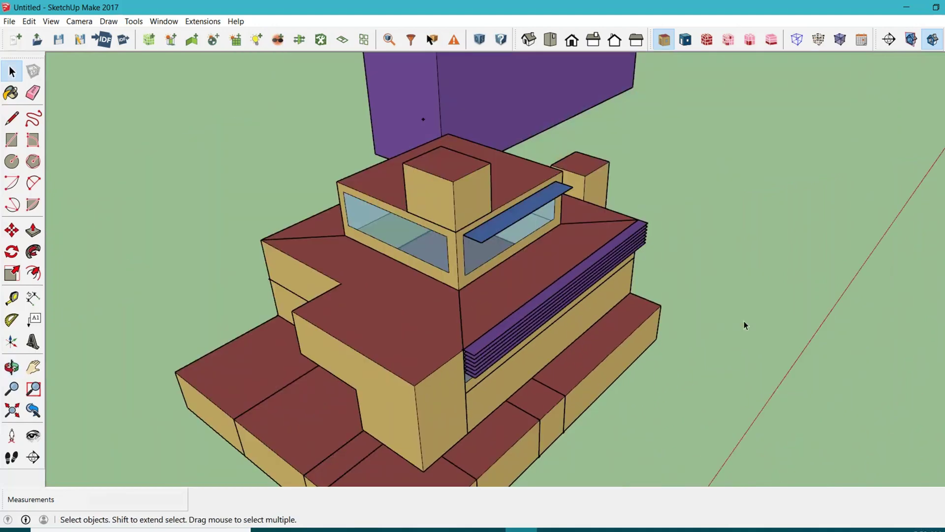
left_click_drag(745, 325, 475, 305)
scroll(422, 333, "down", 3)
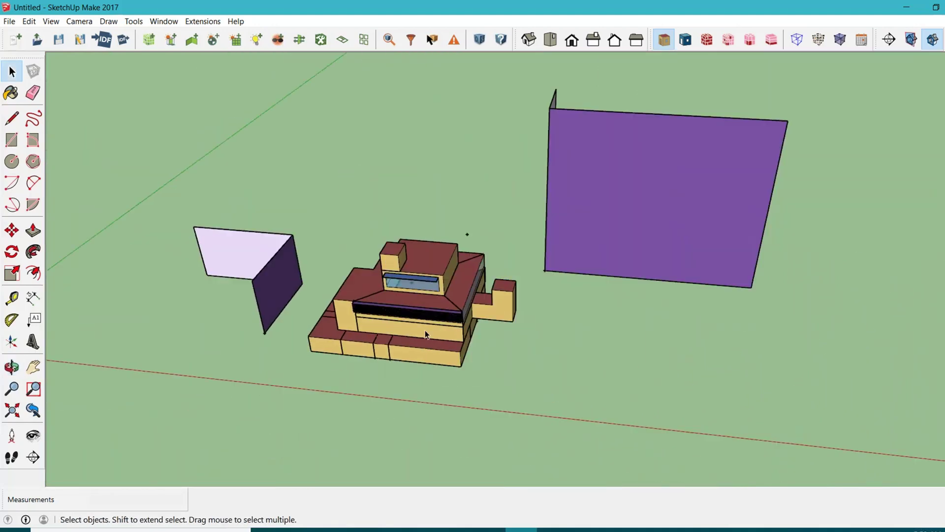
left_click_drag(426, 334, 506, 217)
scroll(599, 243, "down", 3)
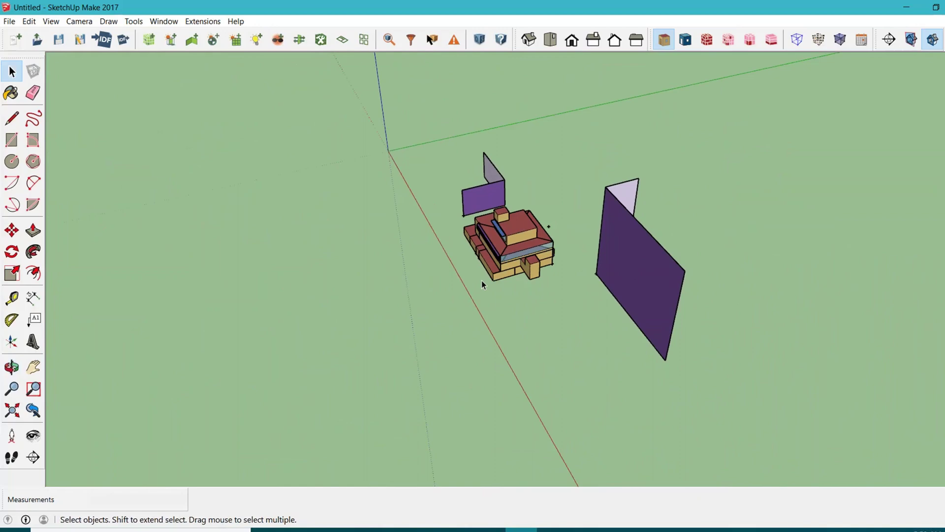
scroll(530, 224, "up", 3)
scroll(512, 233, "up", 5)
left_click_drag(512, 233, 788, 256)
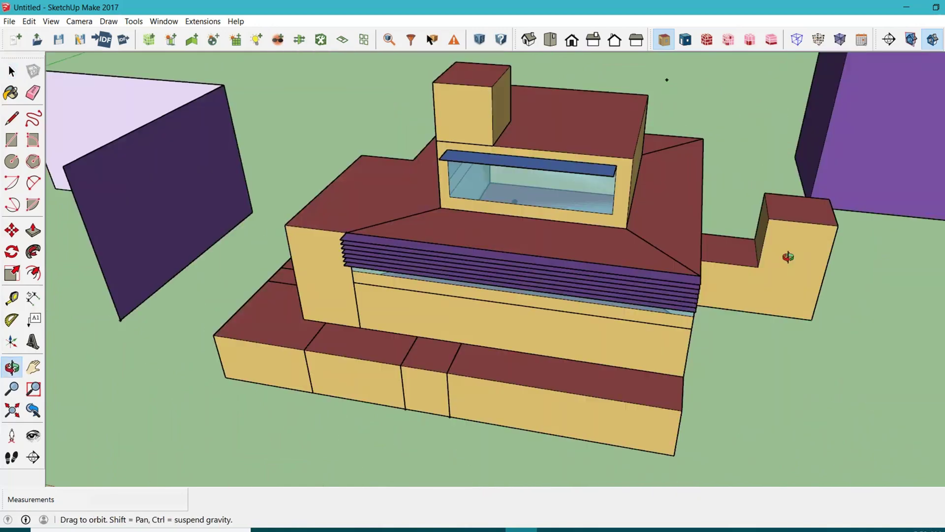
key("space")
scroll(601, 158, "up", 3)
scroll(483, 217, "up", 8)
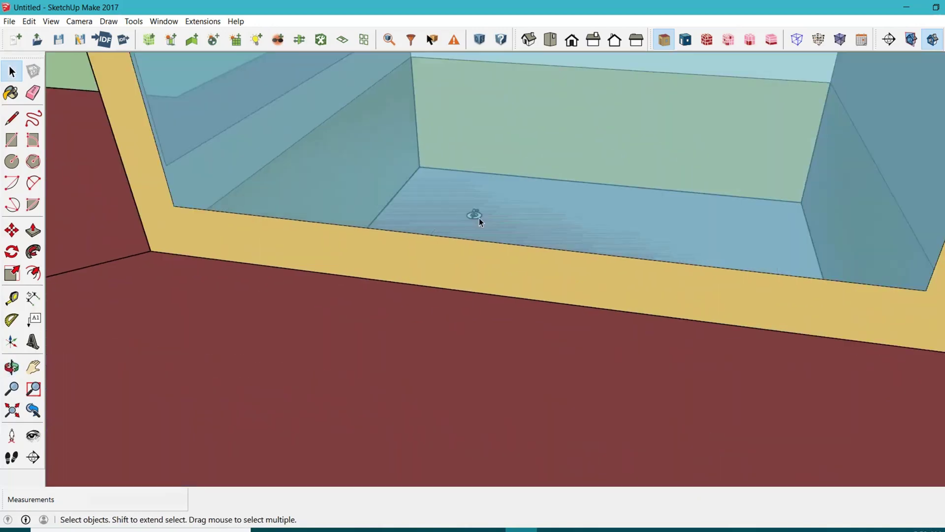
scroll(479, 218, "down", 8)
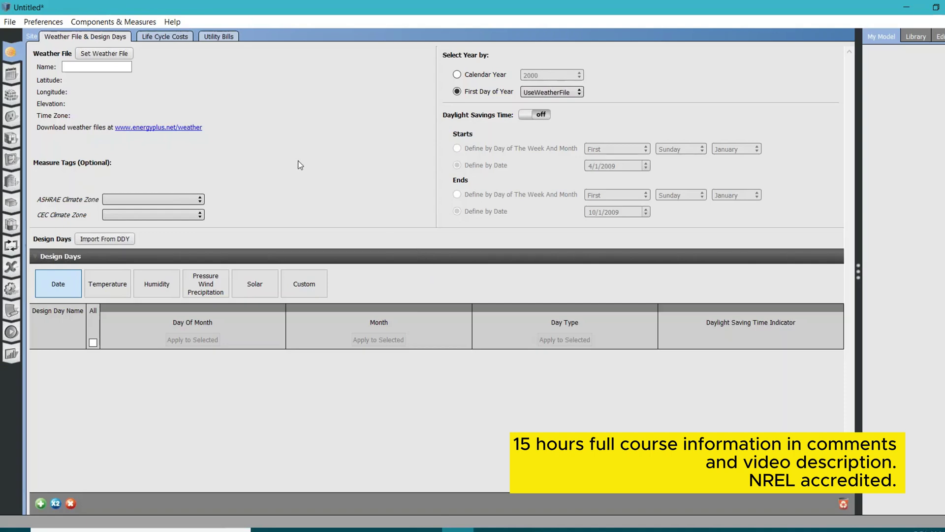
Browse to Desktop > OpenStudio-Webinar and select June13_SketchupClass_v0950am_v5_DLC.osm to open
left_click(11, 22)
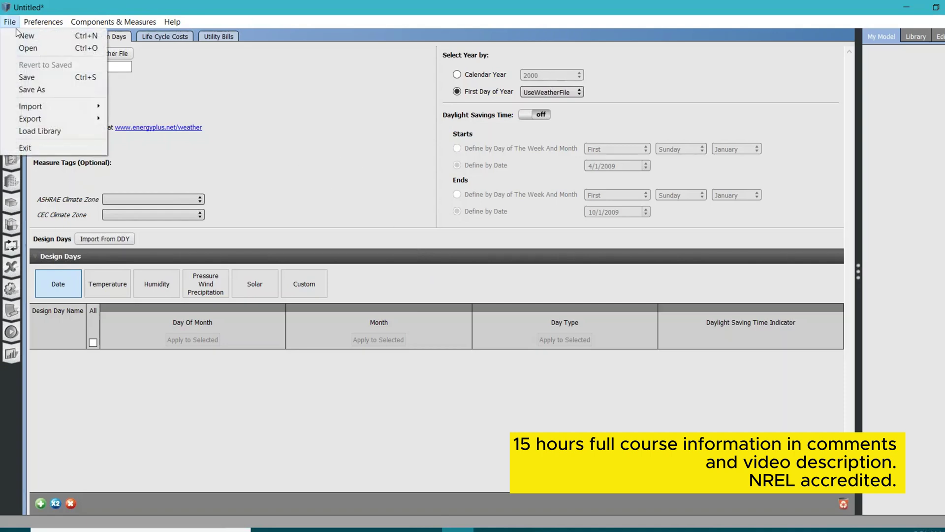
left_click(30, 48)
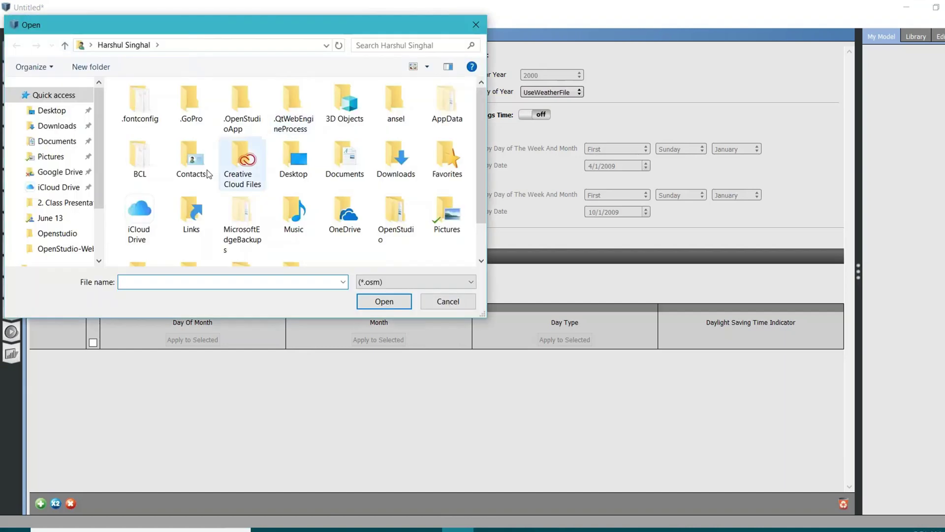
left_click(50, 110)
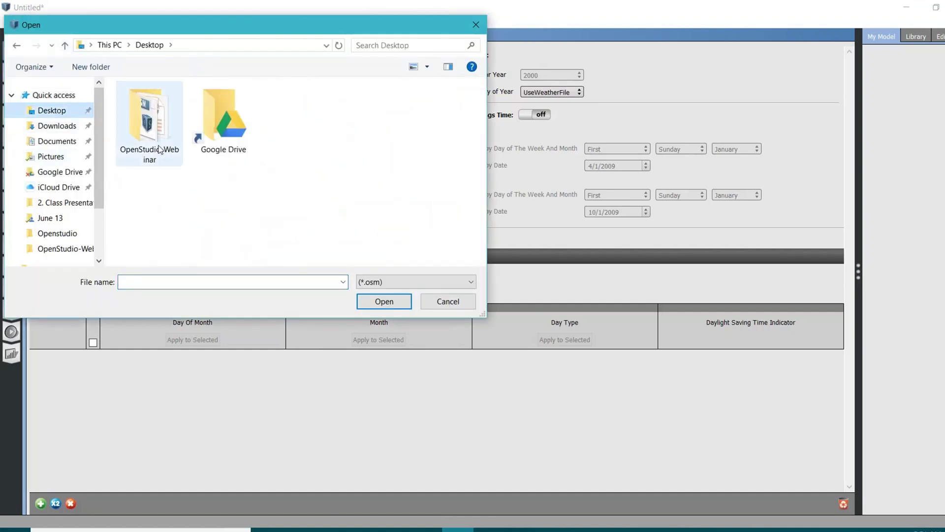
double_click(153, 130)
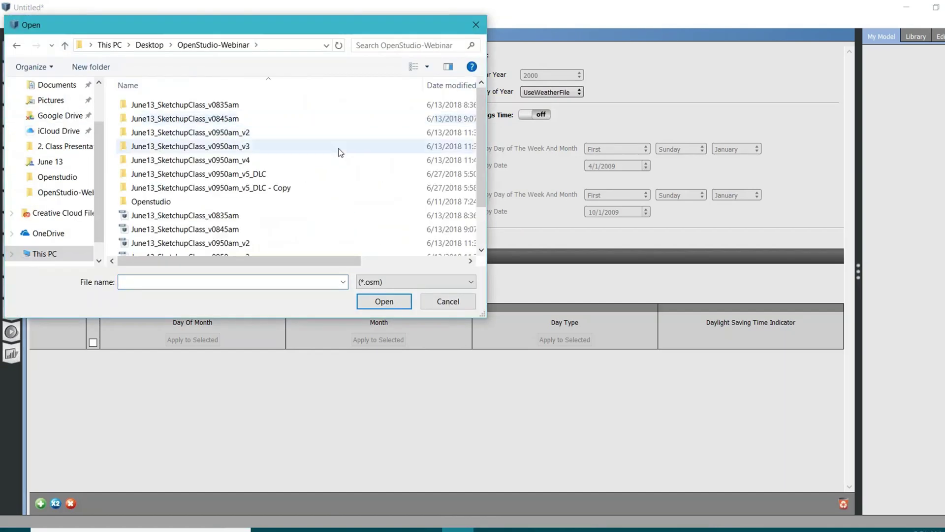
scroll(275, 222, "down", 2)
left_click(252, 250)
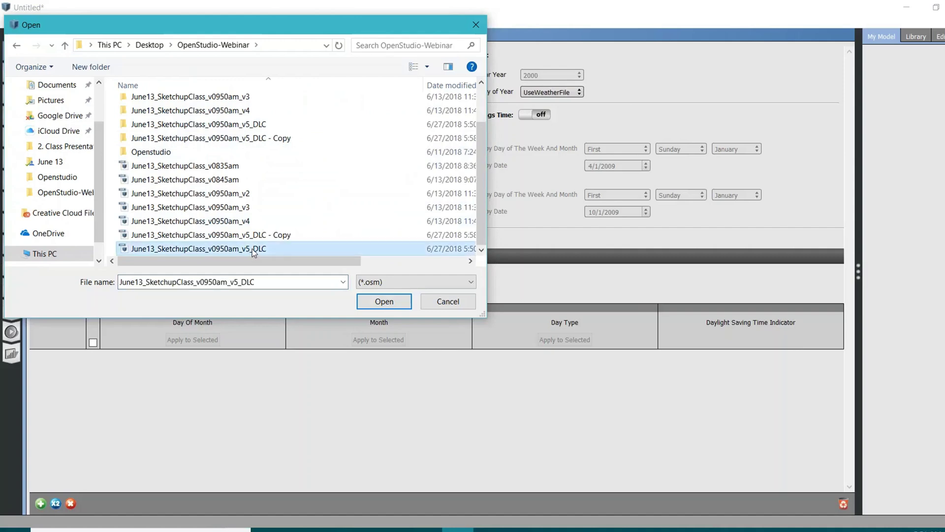
Open June27_SketchupClass_v0600am_v6_weatherFiles without saving changes, showing its Weather File & Design Days page
double_click(253, 250)
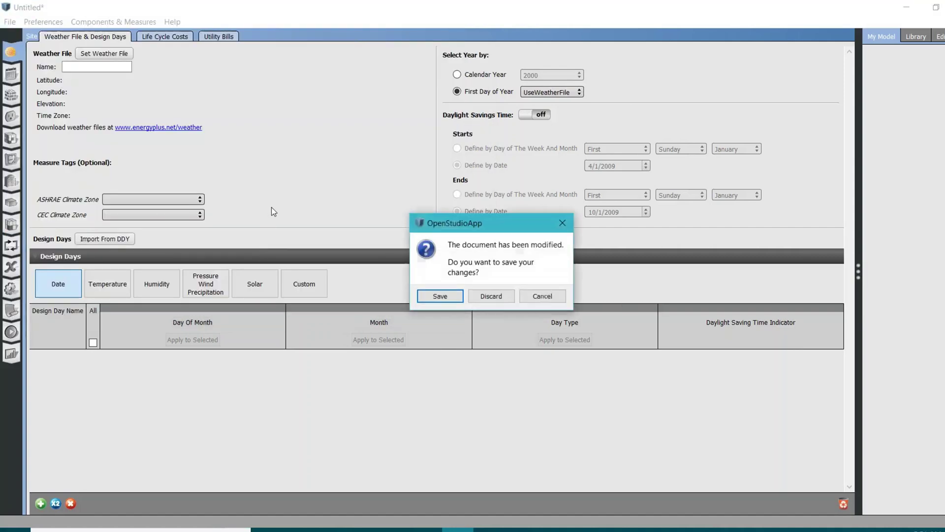
left_click(499, 297)
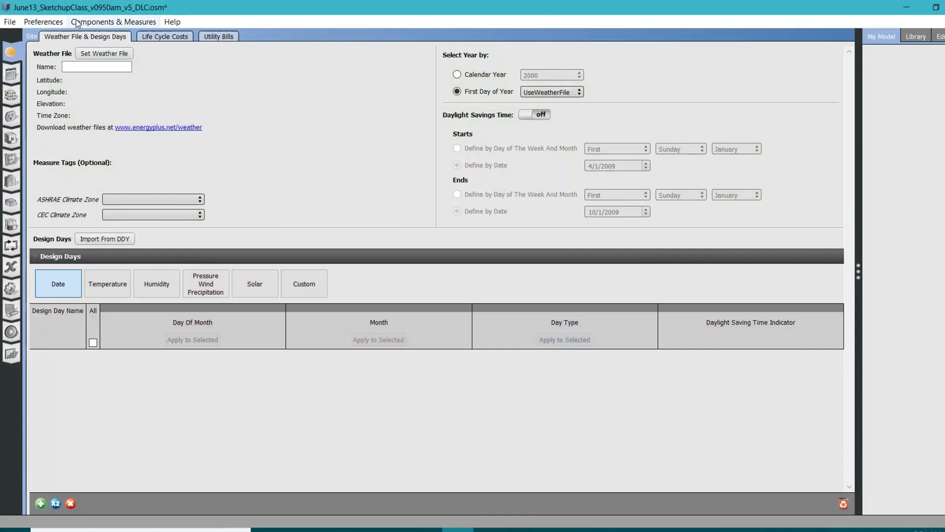
left_click(12, 203)
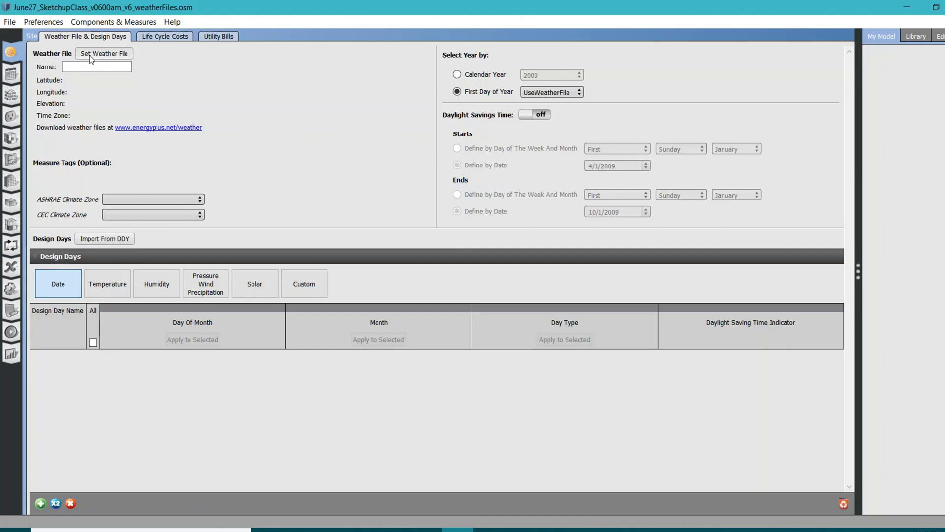
Load USA_CA_San.Francisco.Intl.AP.724940_TMY3.epw from WeatherData as the model's weather file
left_click(89, 55)
left_click_drag(156, 56, 183, 61)
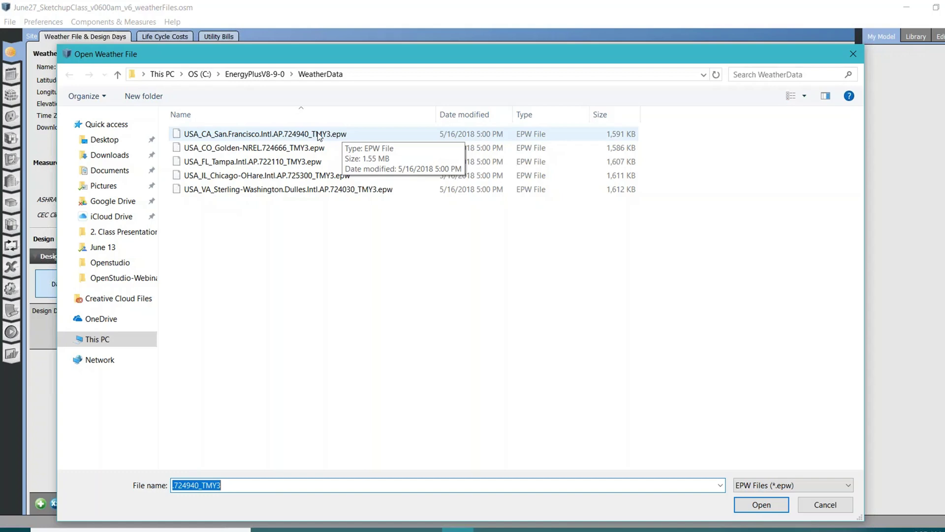
double_click(320, 134)
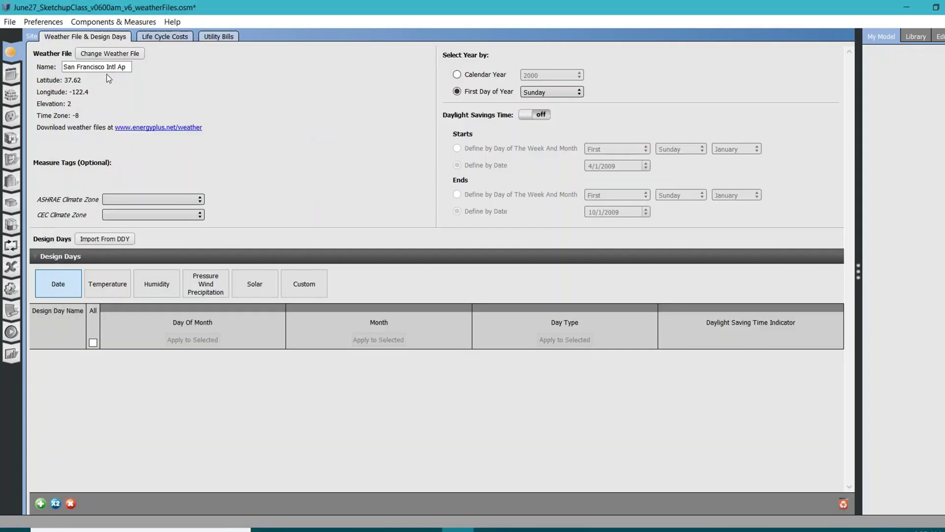
Import the San Francisco .ddy file, adding August 21 cooling and January 21 heating design days
triple_click(126, 67)
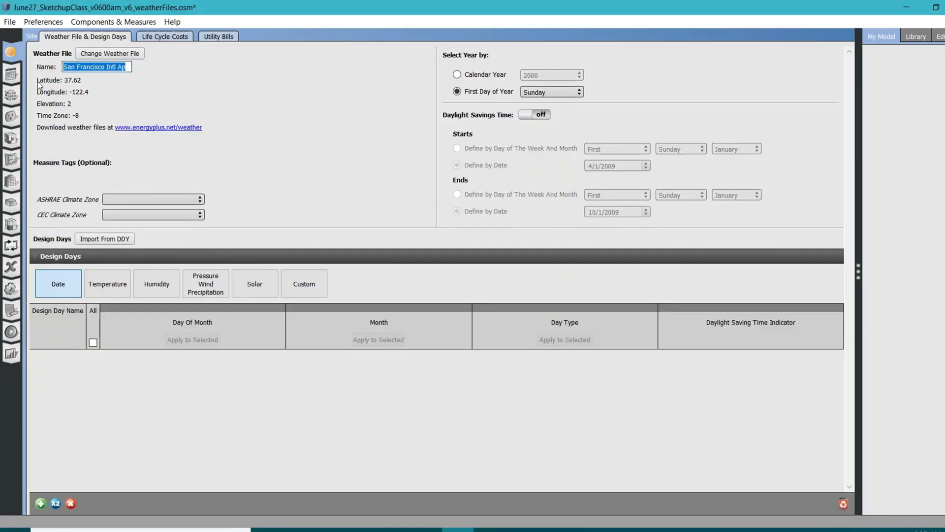
left_click(111, 243)
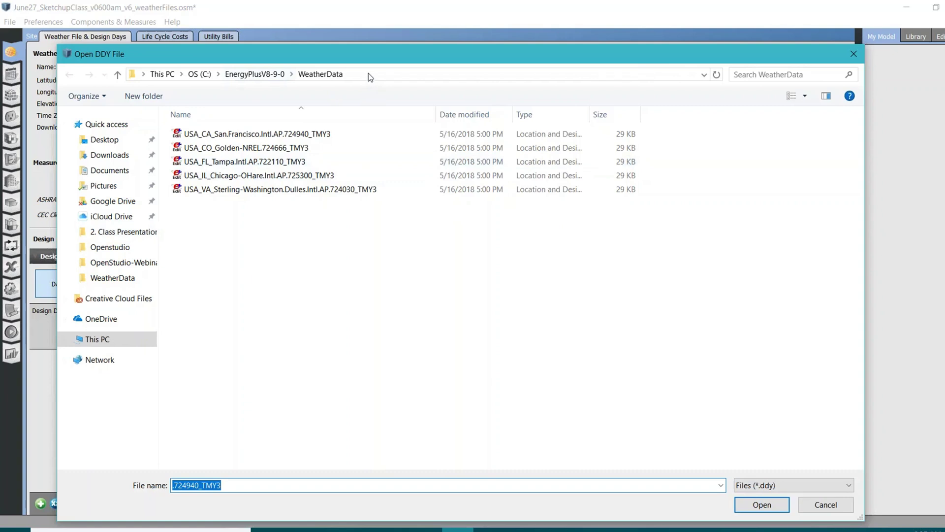
left_click(303, 138)
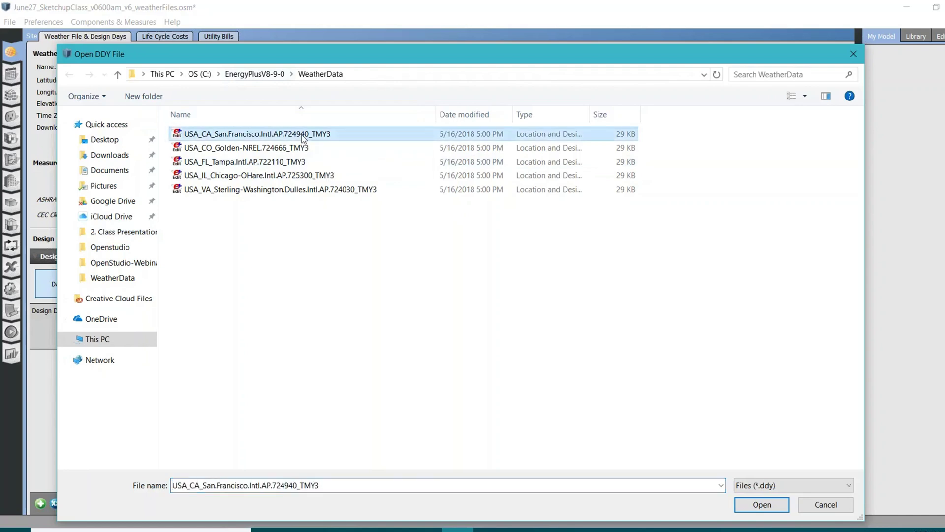
double_click(302, 138)
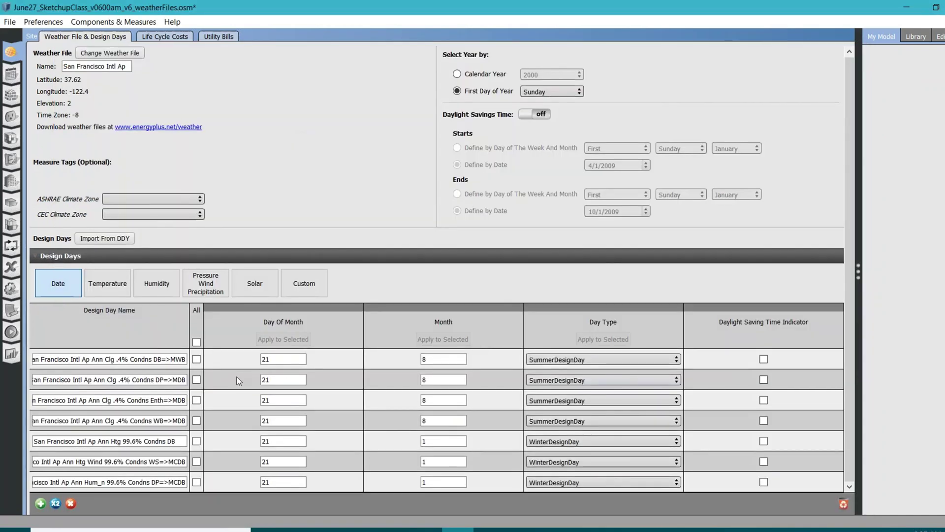
left_click_drag(134, 359, 5, 364)
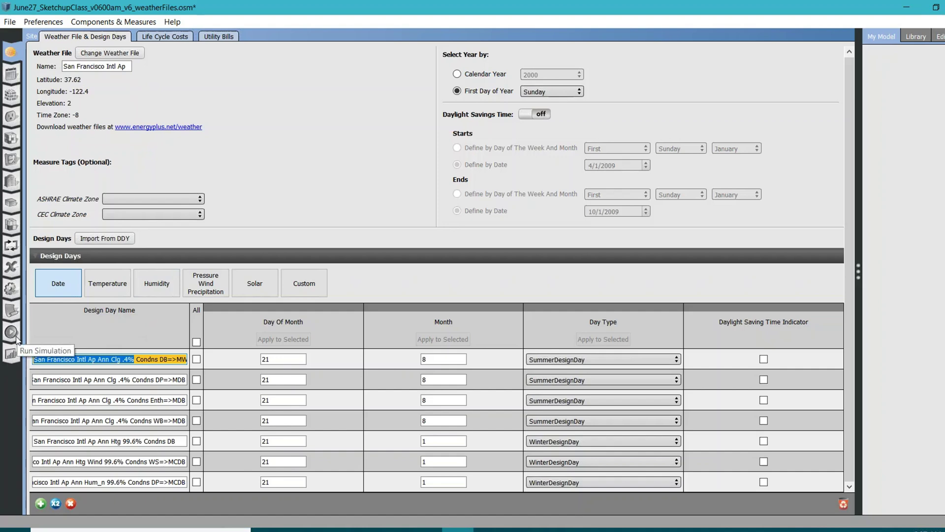
Run the EnergyPlus simulation from the Run Simulation page until it completes at 100%
left_click(16, 338)
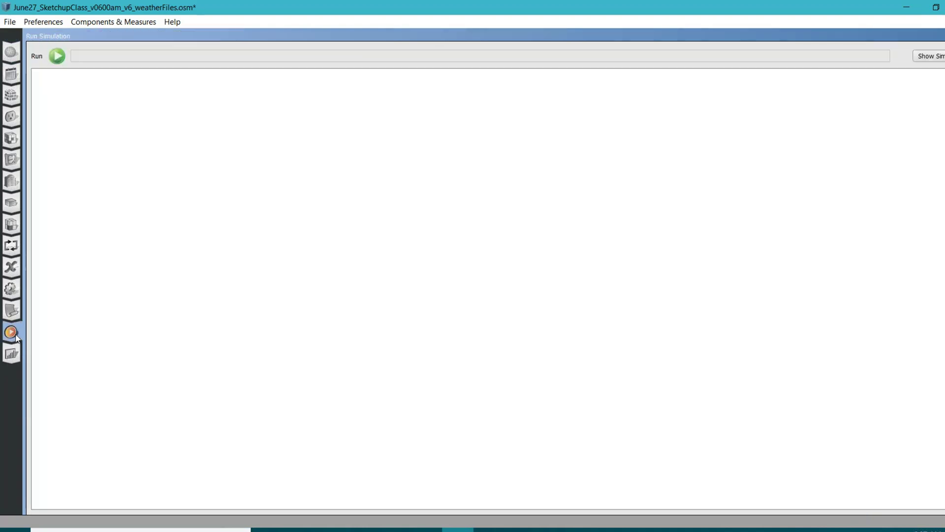
left_click(57, 56)
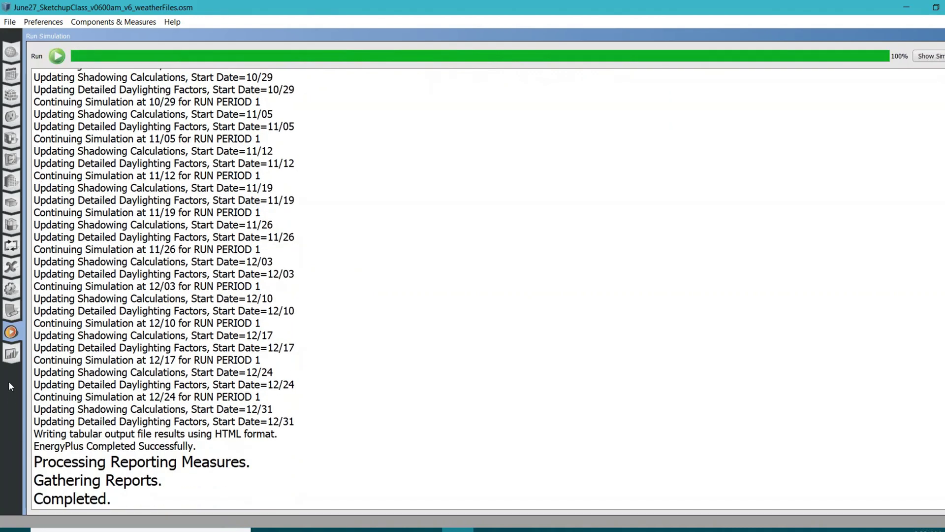
left_click_drag(110, 500, 82, 487)
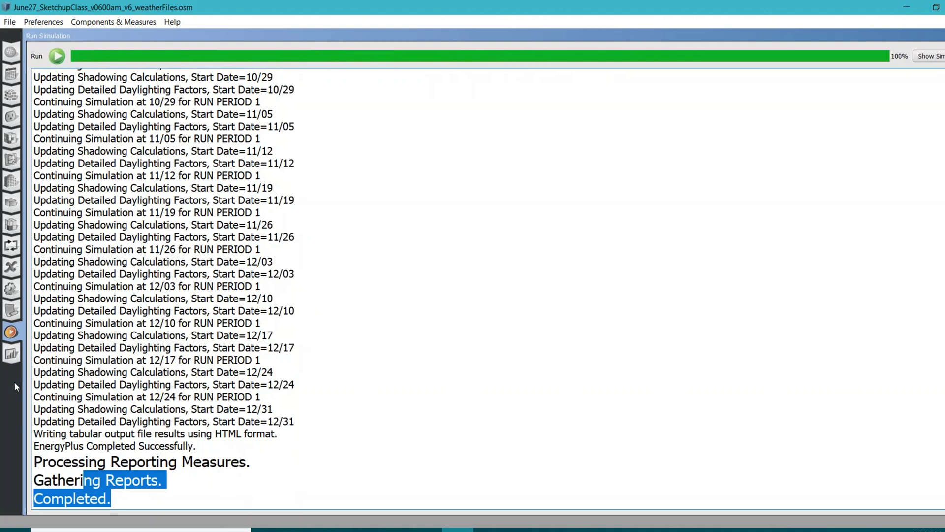
left_click(72, 376)
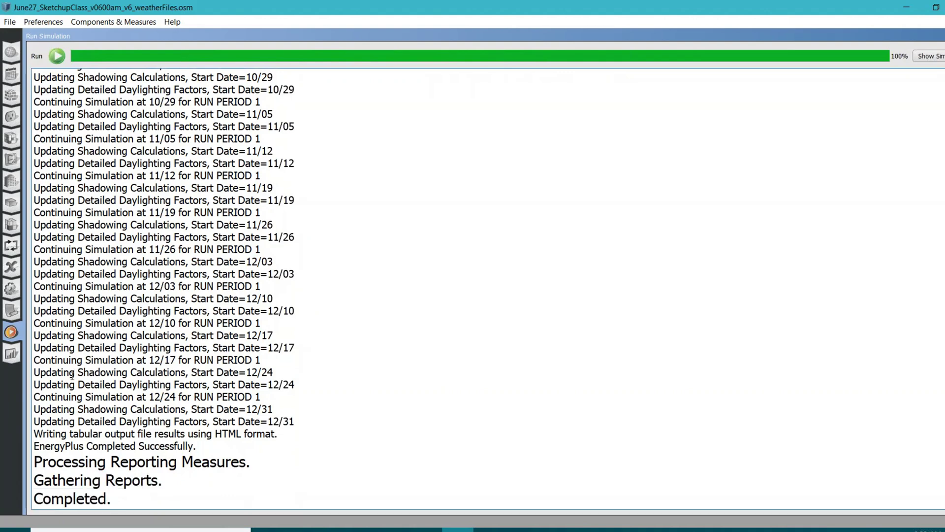
Review the Results Summary, noting interior lighting 212.22 and interior equipment 182.62 GJ electricity
left_click(10, 355)
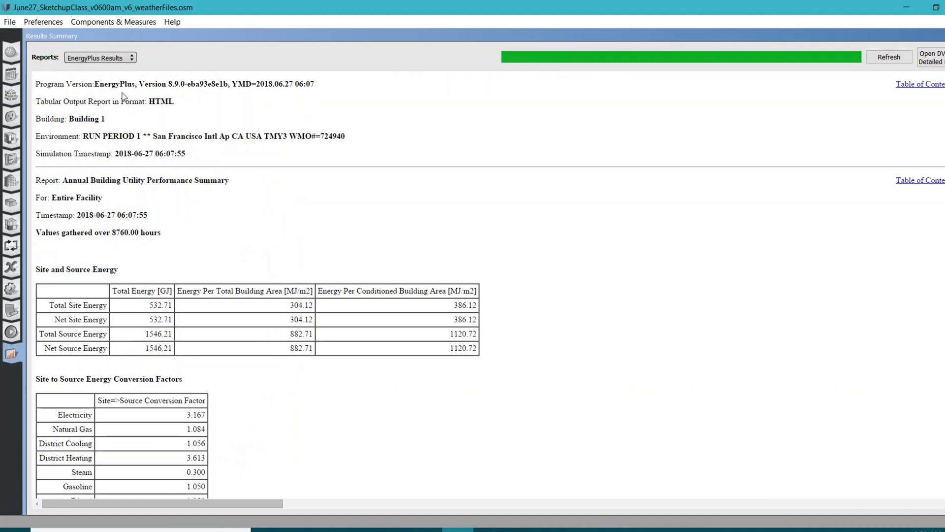
scroll(256, 240, "down", 1)
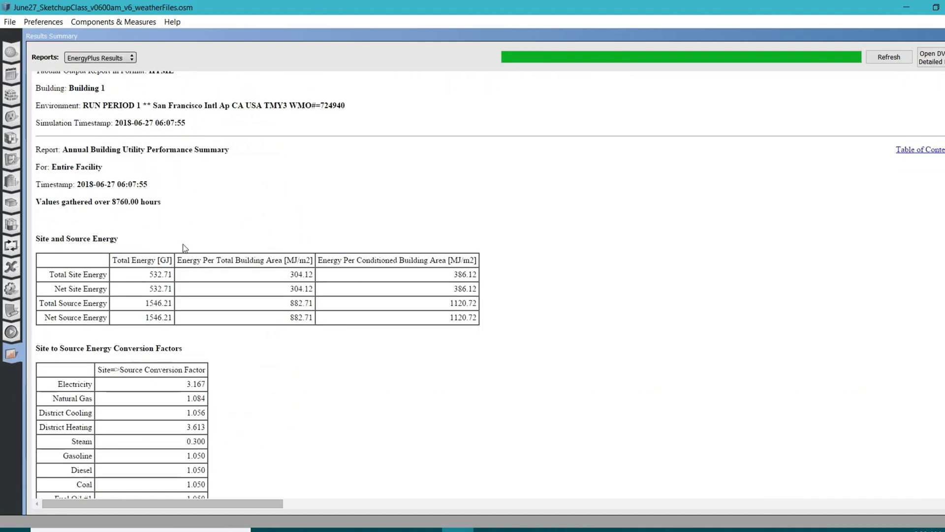
scroll(207, 315, "down", 12)
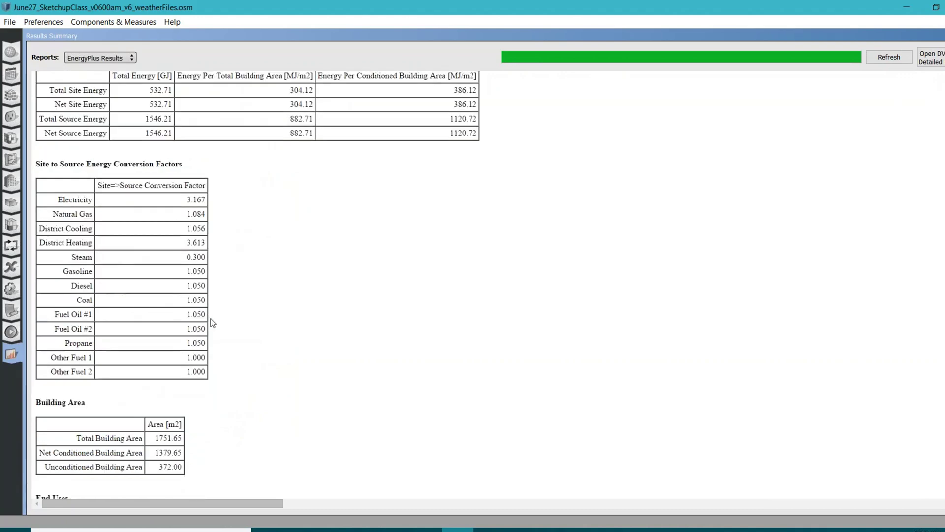
scroll(121, 241, "down", 3)
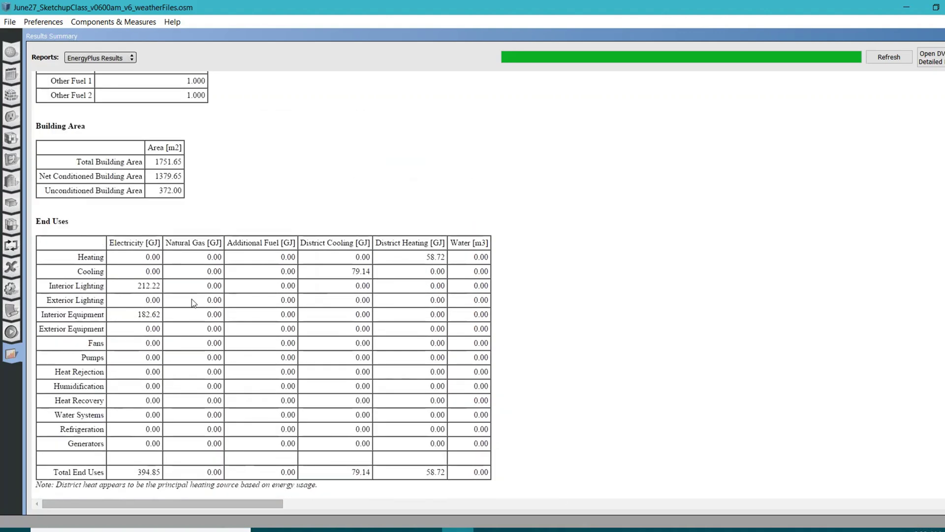
double_click(143, 285)
left_click_drag(138, 314, 158, 317)
left_click(158, 317)
left_click(9, 21)
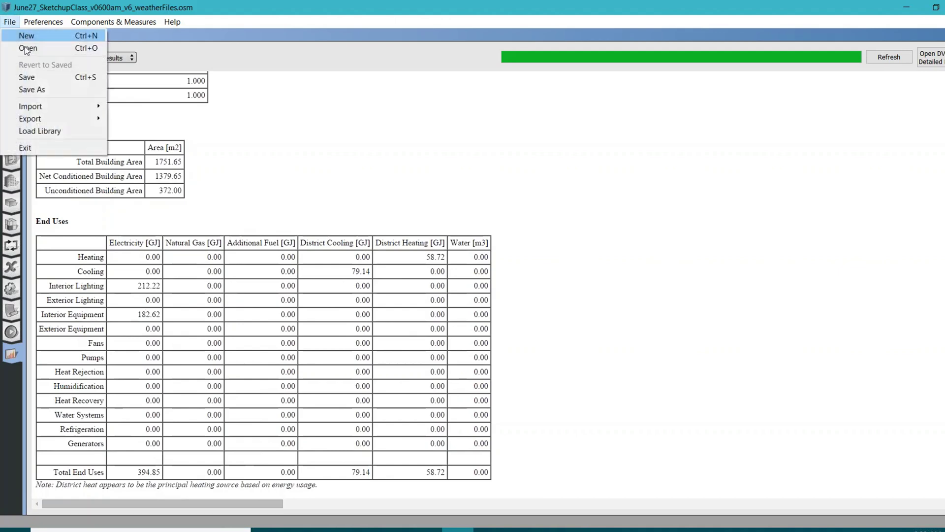